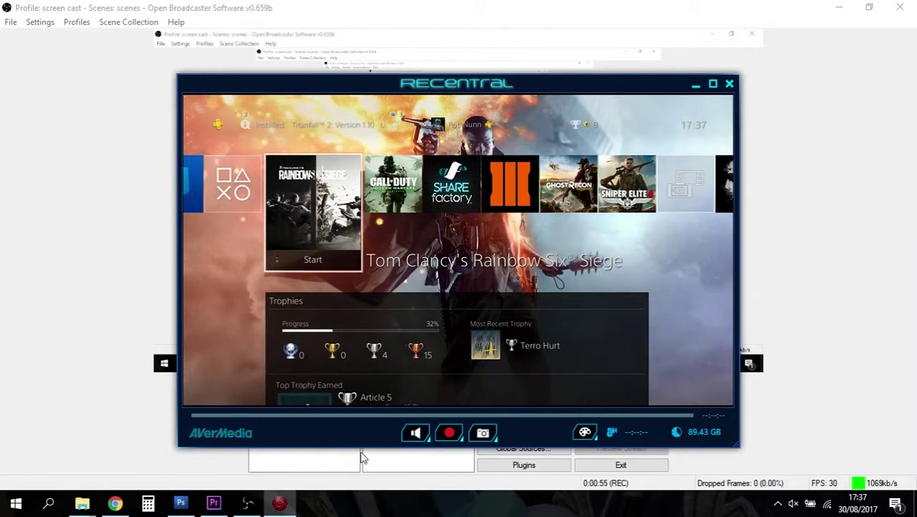
Bring the Premiere Pro project forward with the RECentral PS4 capture preview on top.
left_click(214, 504)
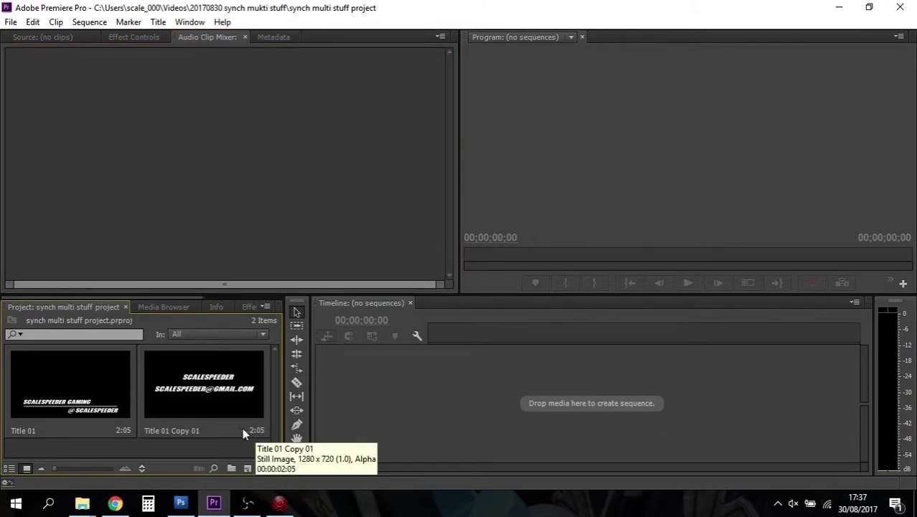
left_click(280, 504)
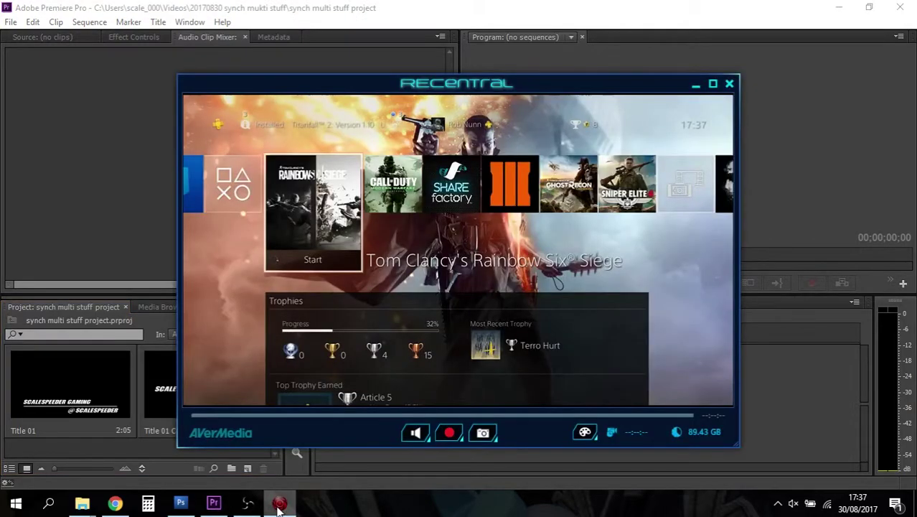
Enable Microphone alongside HDMI audio in RECentral's 12 Mbps 720p advanced profile and check volume levels.
left_click(730, 84)
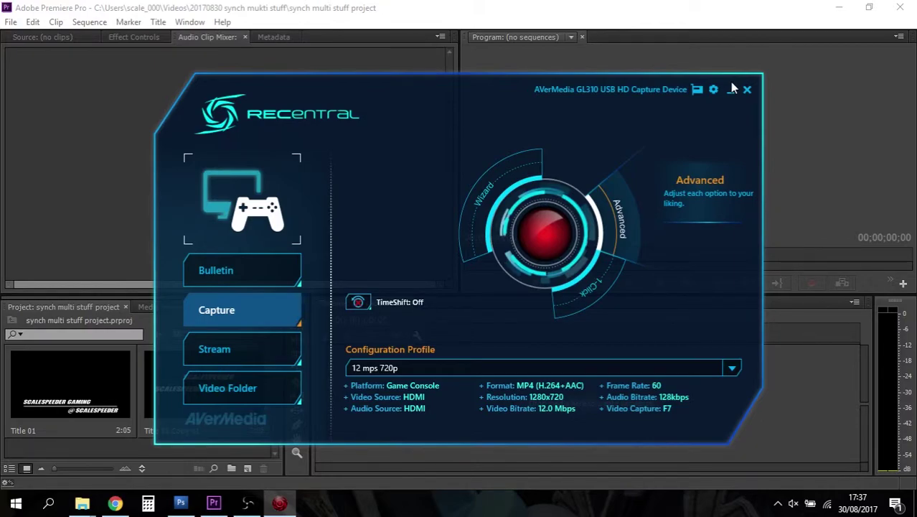
left_click(624, 211)
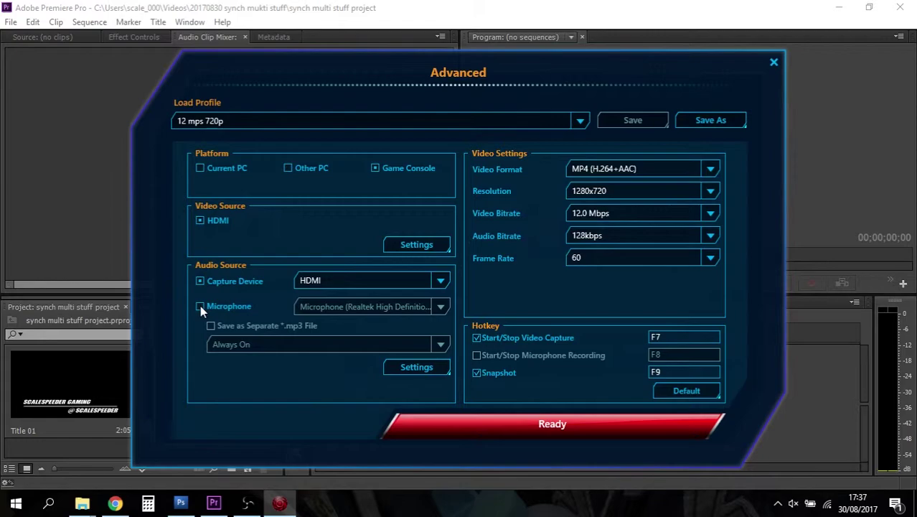
left_click(200, 305)
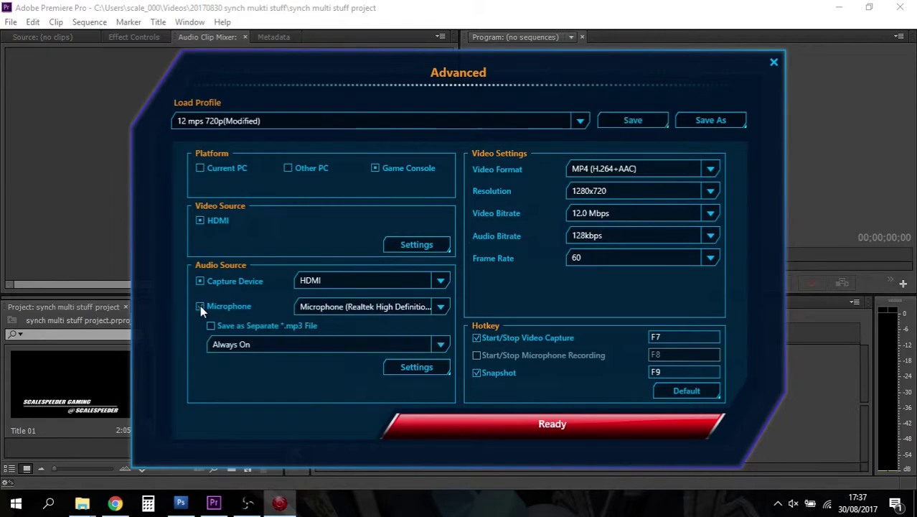
left_click(422, 369)
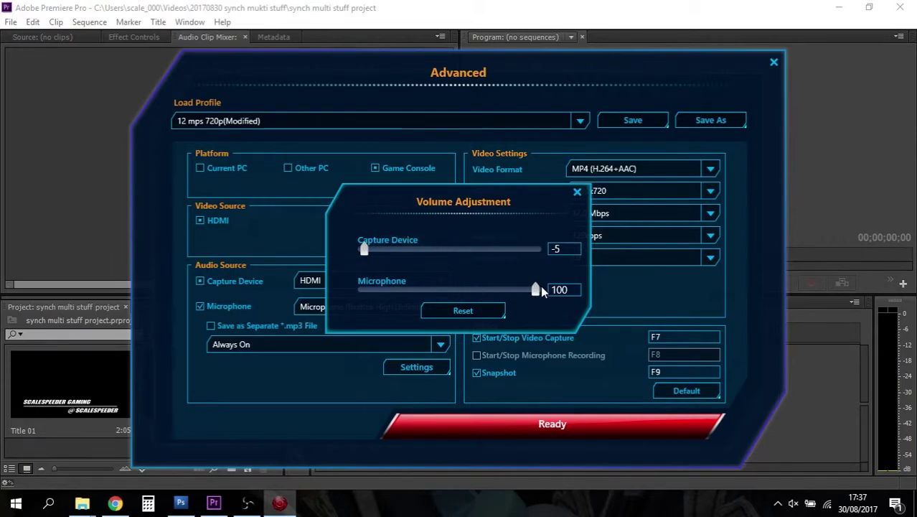
left_click(577, 192)
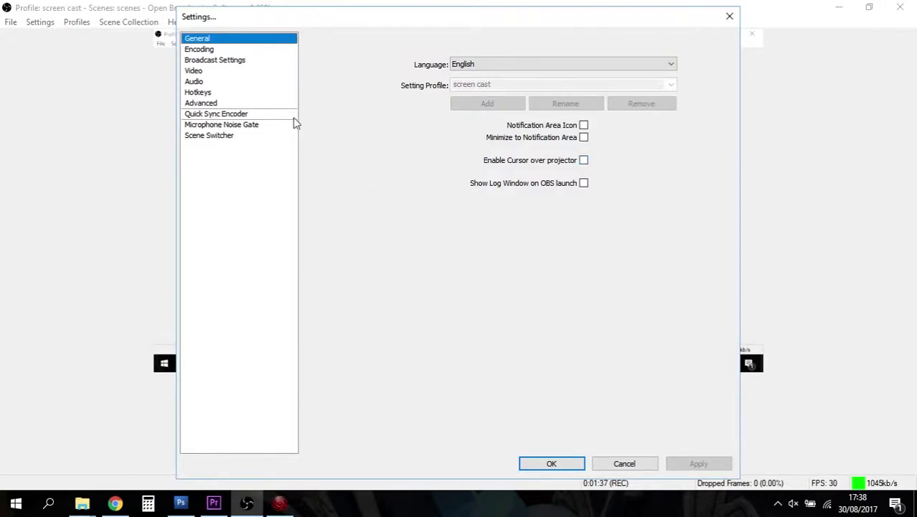
Review the Audio page of the OBS Settings window.
left_click(196, 83)
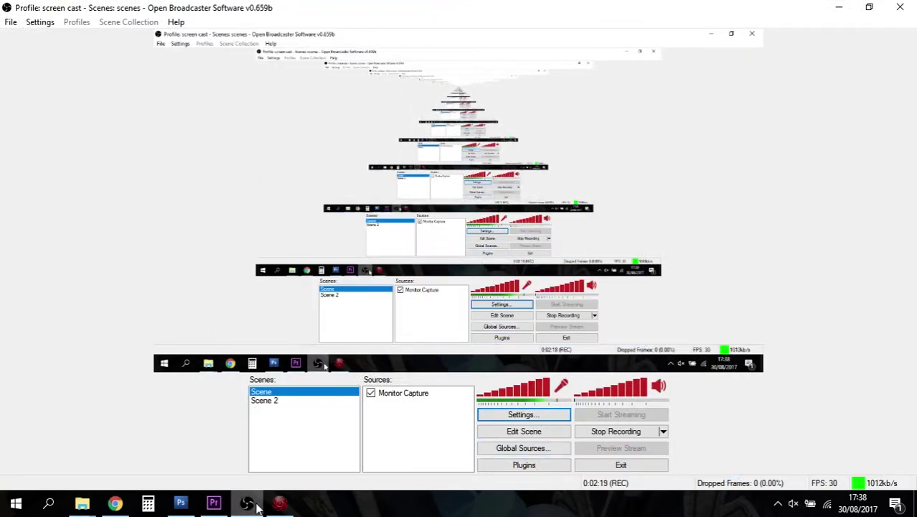
Overwrite the 12 mps 720p capture profile with the microphone change and dismiss Profile Saved.
left_click(279, 503)
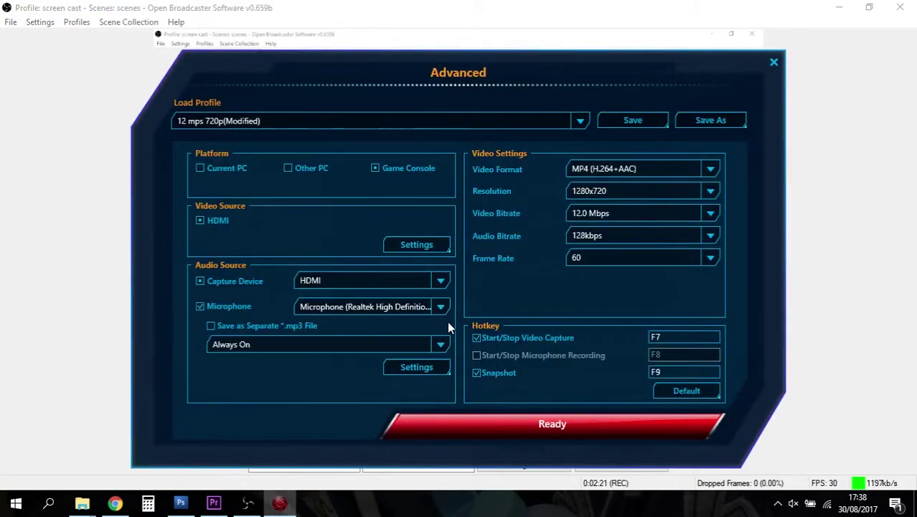
left_click(214, 503)
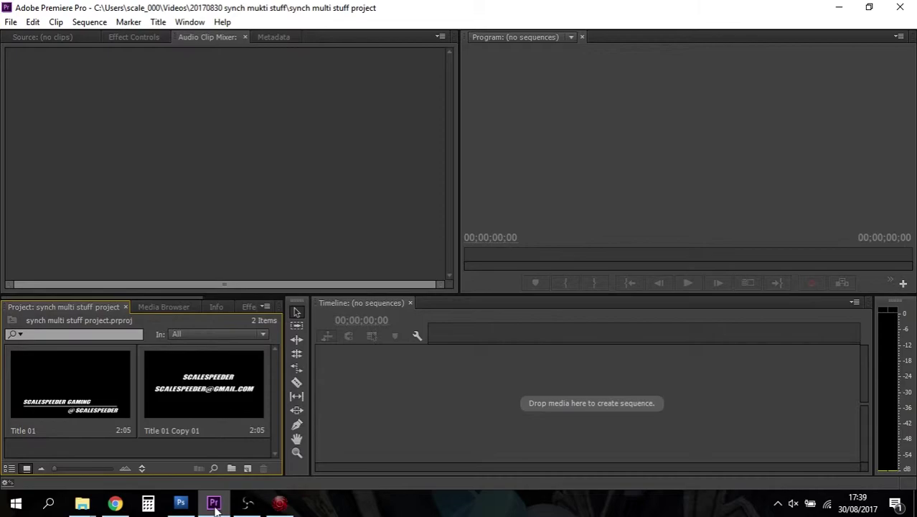
left_click(280, 505)
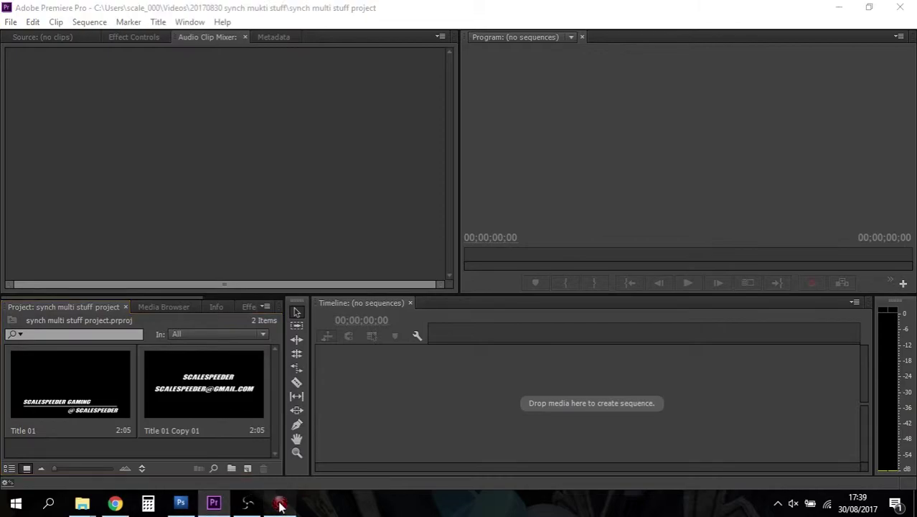
left_click(478, 438)
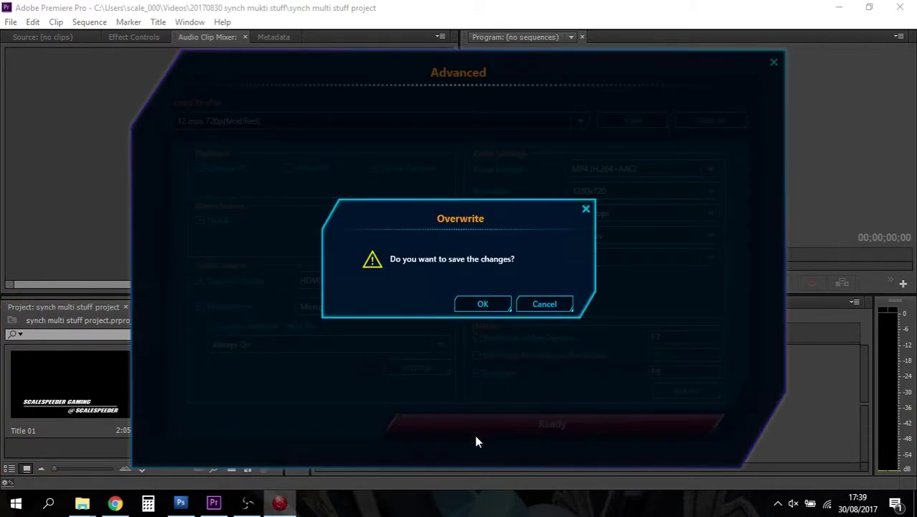
left_click(489, 301)
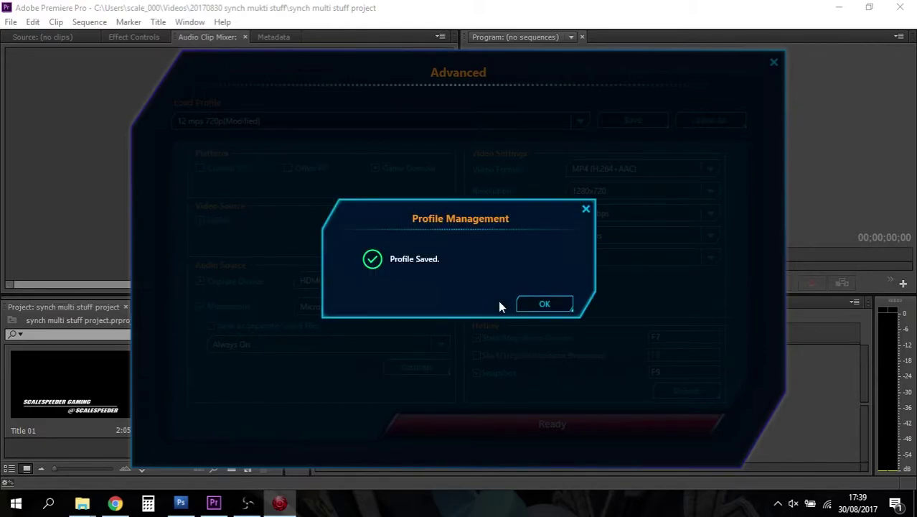
left_click(539, 305)
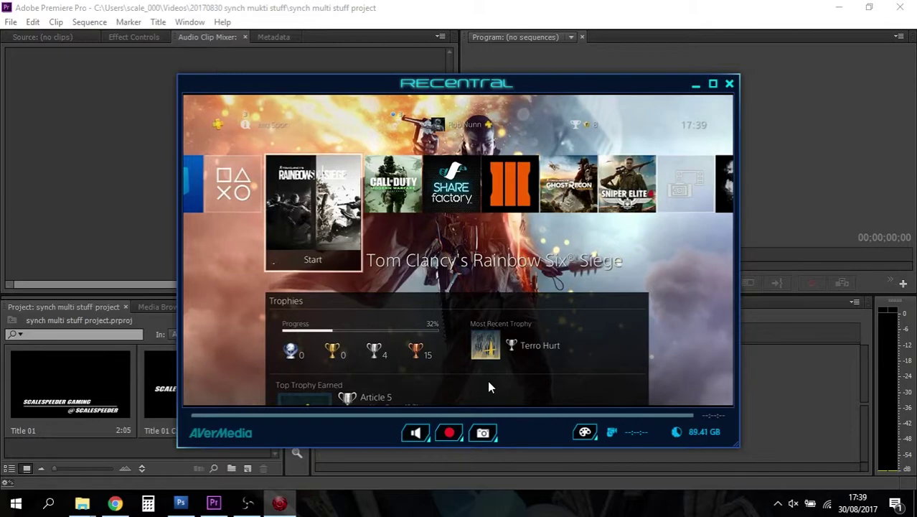
Switch from OBS, RECentral and Chrome to the '20170826 music to sharefactory' folder in File Explorer.
left_click(247, 502)
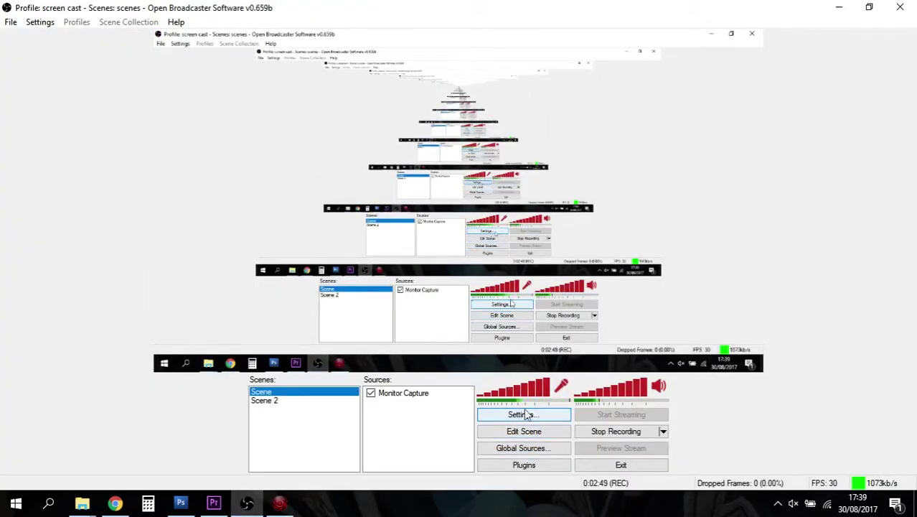
left_click(279, 504)
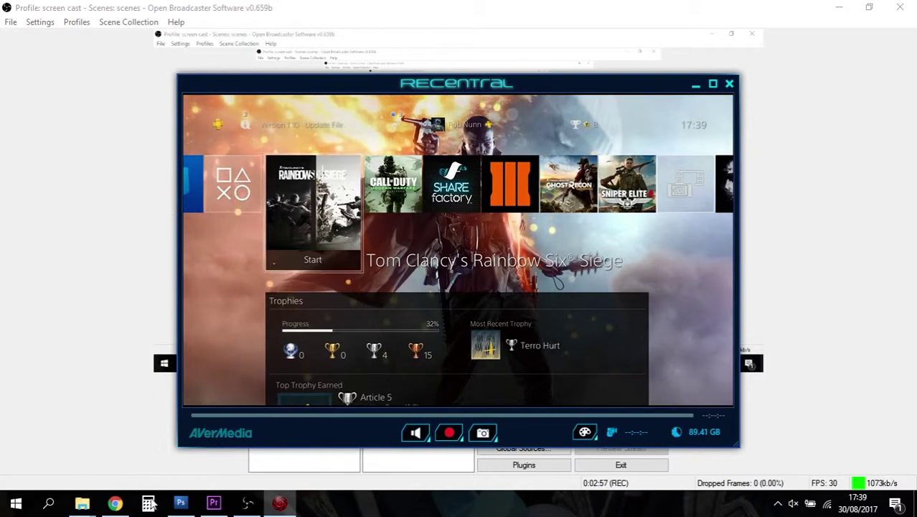
left_click(115, 504)
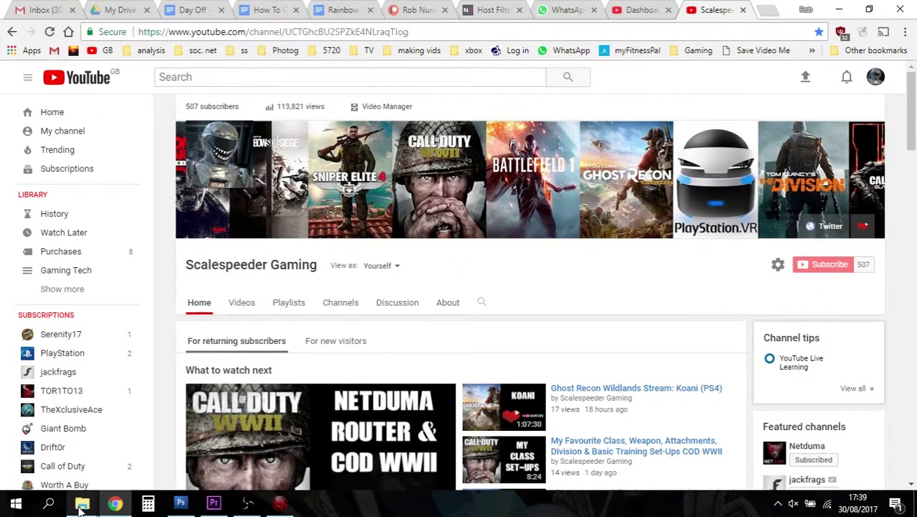
mouse_move(82, 505)
left_click(233, 462)
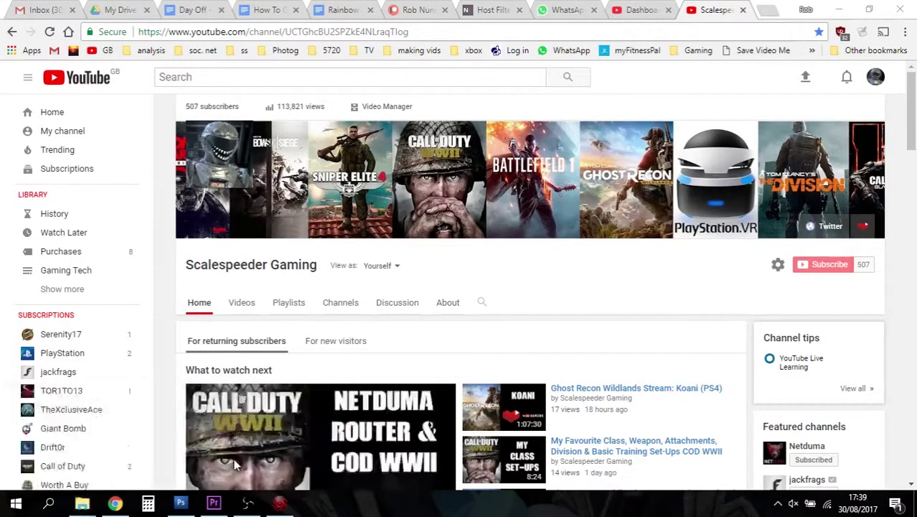
Level the ZOOM0024 audio recording with the Levelator app, then quit it.
left_click(355, 387)
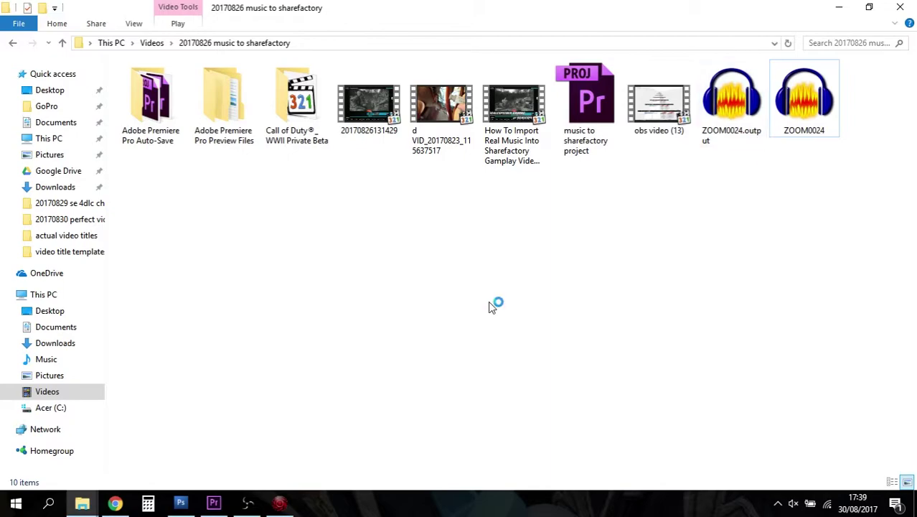
left_click(49, 502)
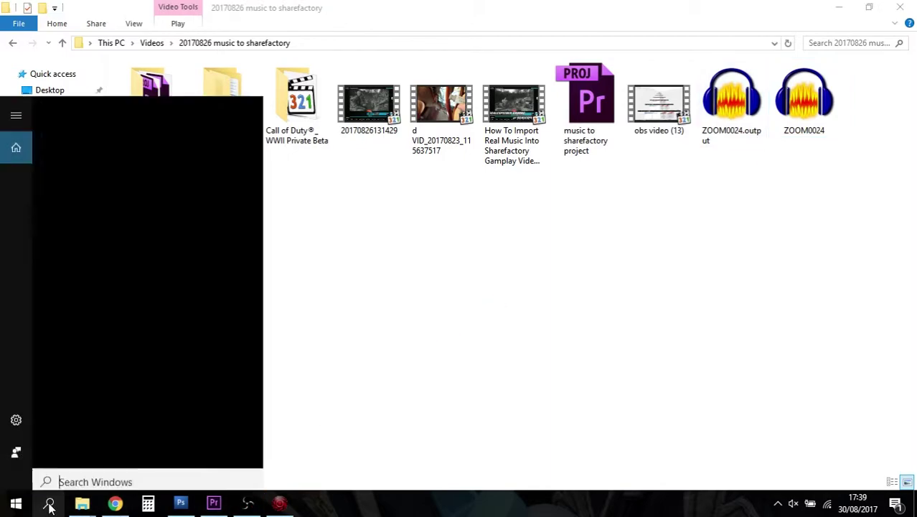
type("level")
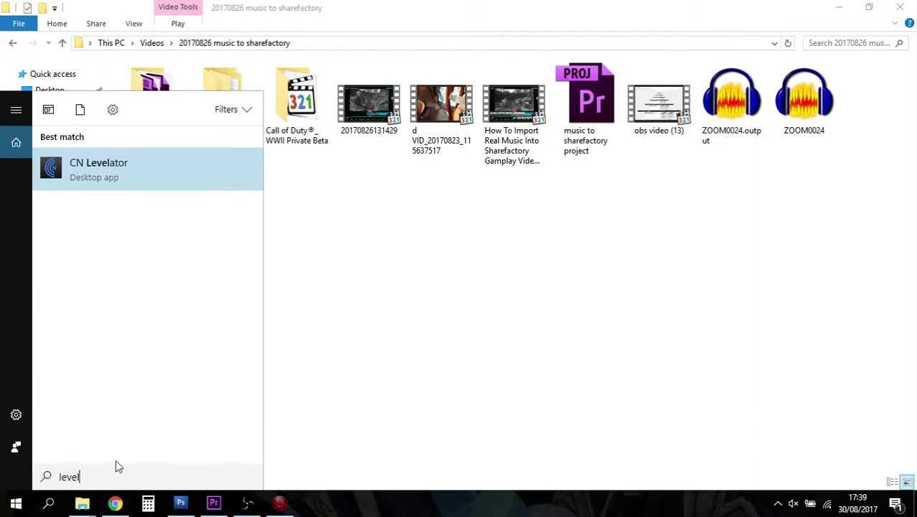
key("Return")
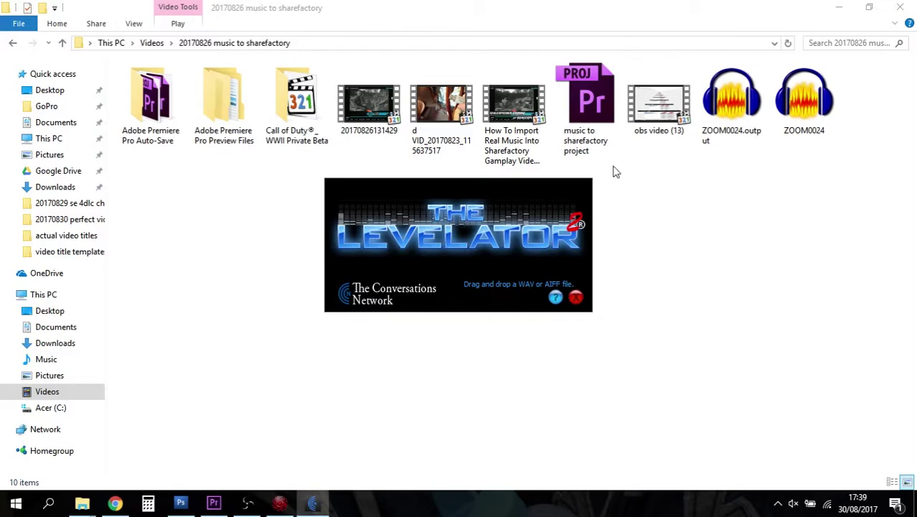
left_click(822, 104)
left_click_drag(821, 104, 861, 110)
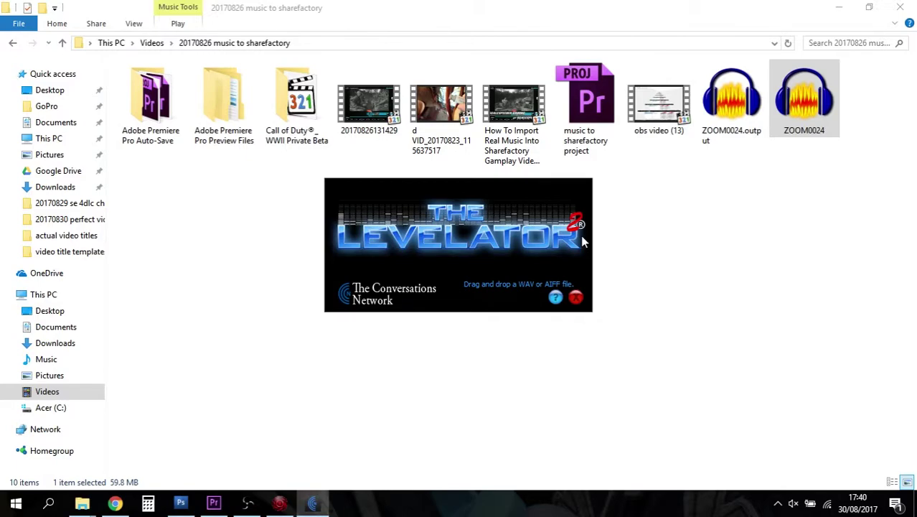
left_click(576, 297)
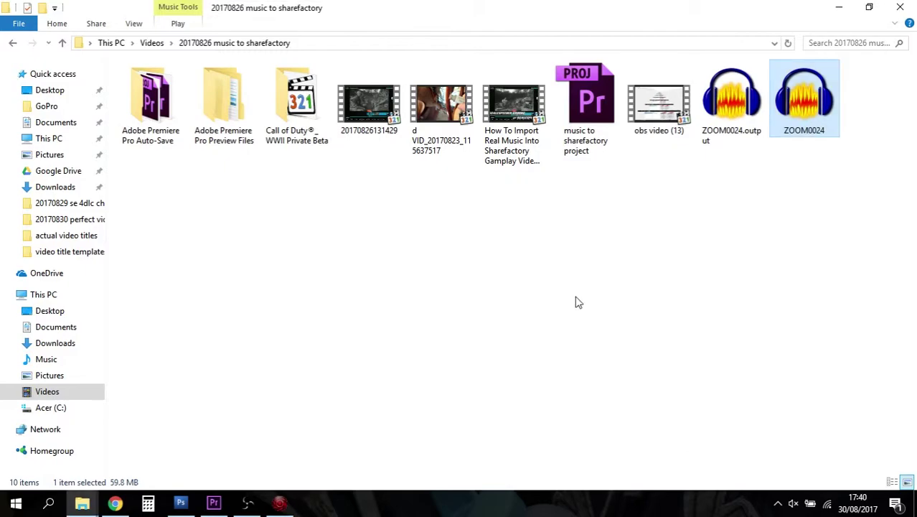
left_click(734, 107)
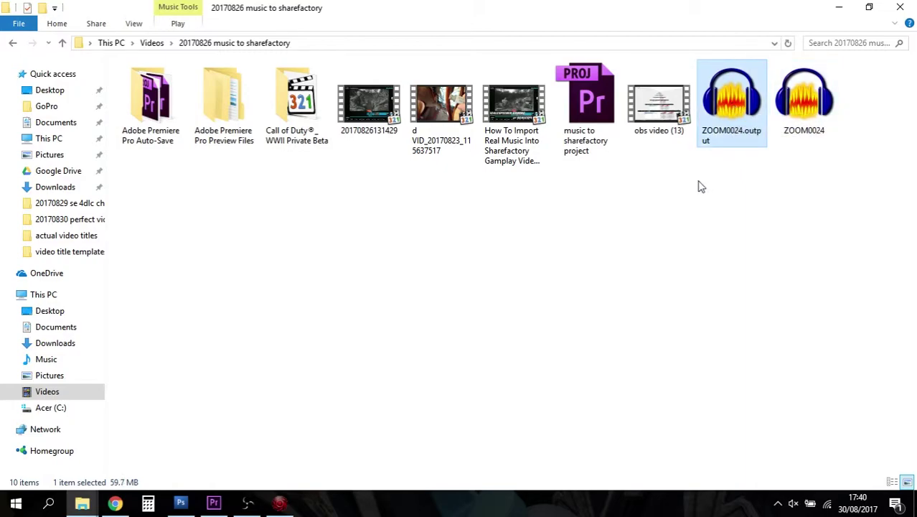
left_click(663, 115, "ctrl")
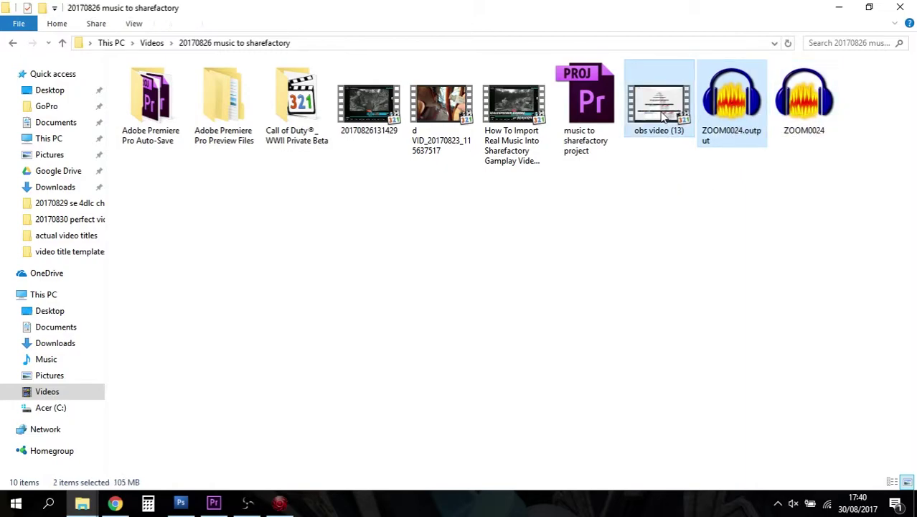
left_click(373, 100, "ctrl")
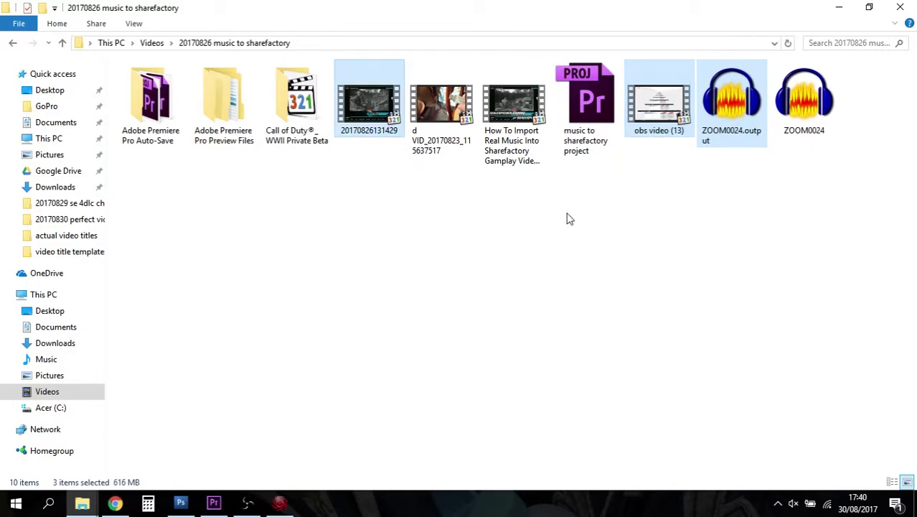
left_click_drag(653, 114, 194, 448)
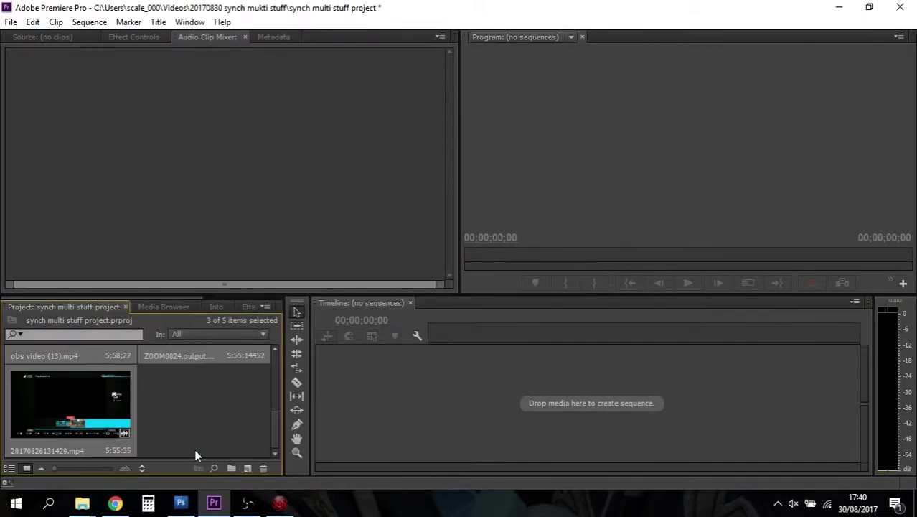
scroll(274, 417, "up", 3)
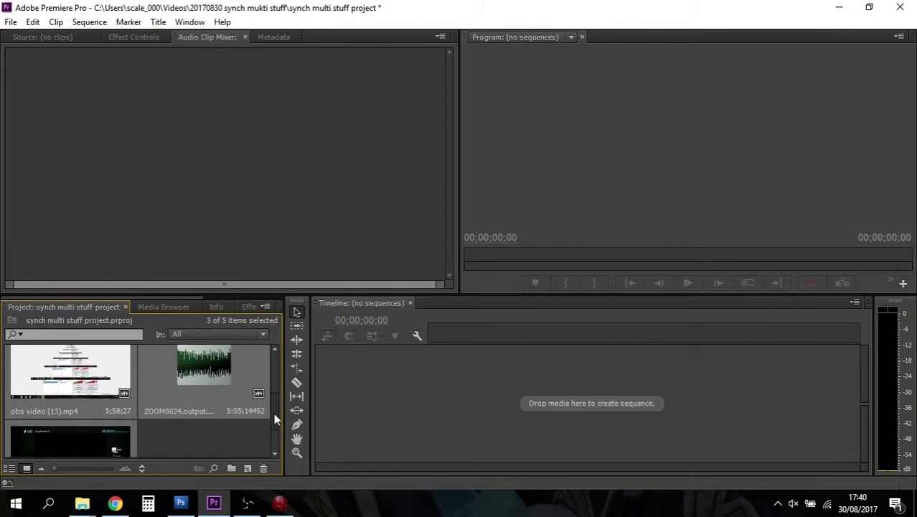
left_click(209, 443)
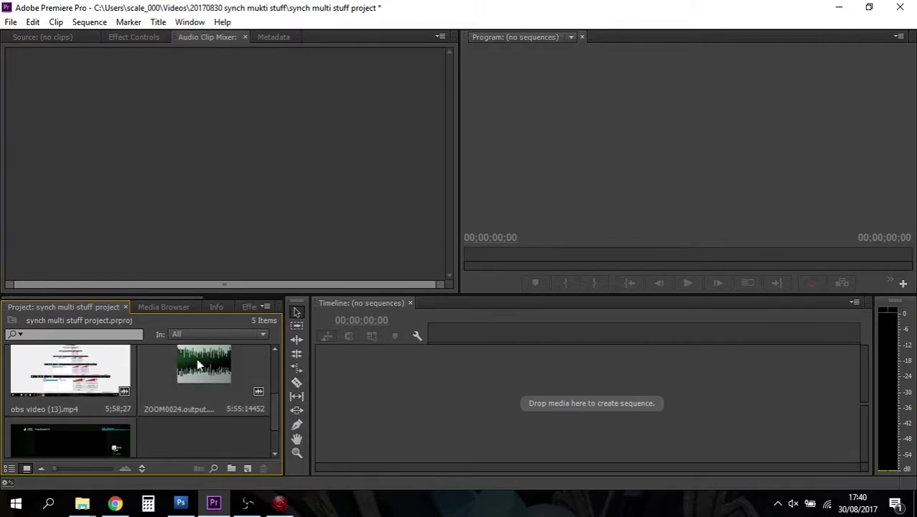
left_click(104, 433, "shift")
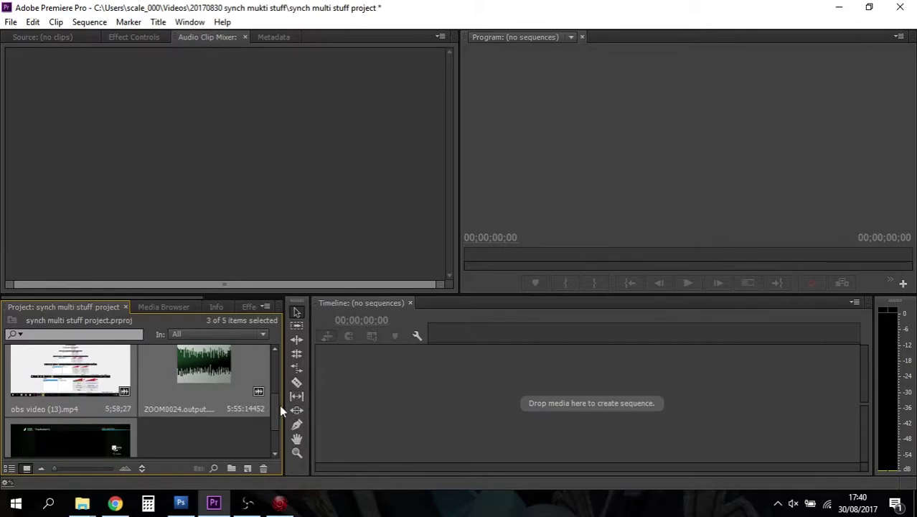
scroll(277, 405, "up", 1)
scroll(277, 405, "down", 2)
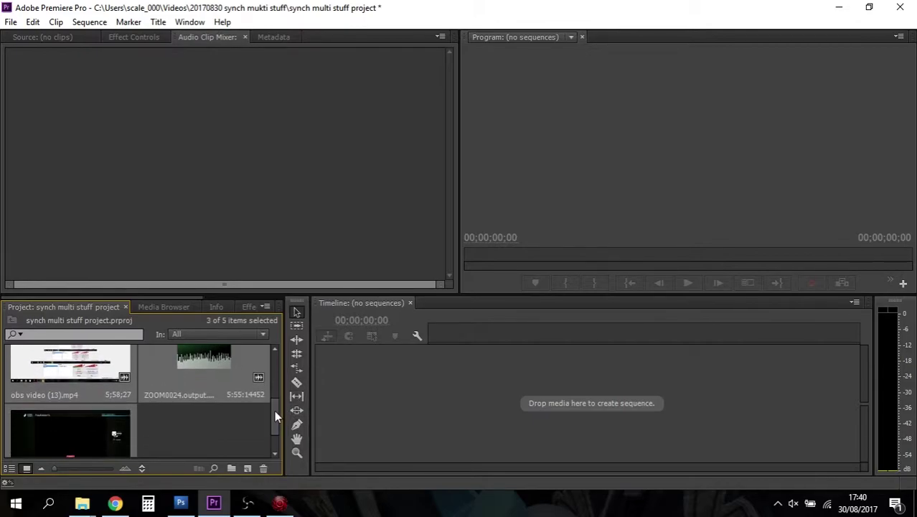
right_click(72, 430)
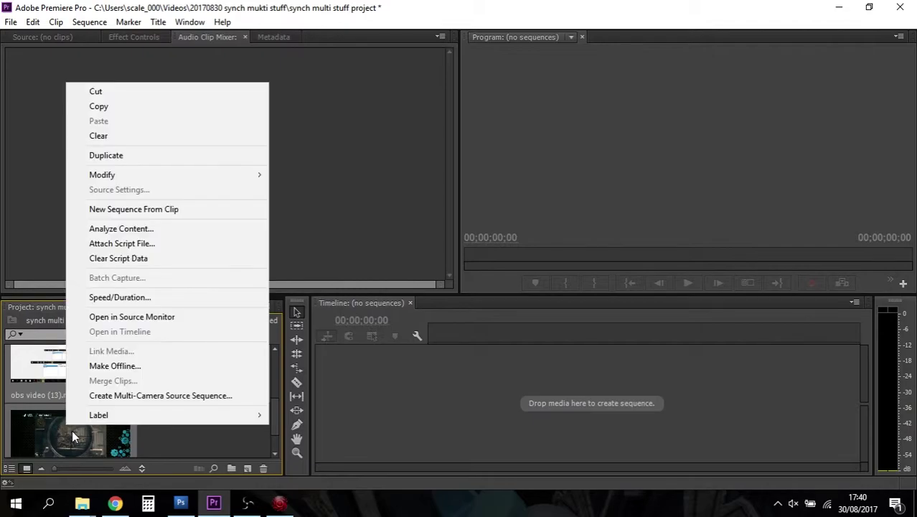
right_click(47, 357)
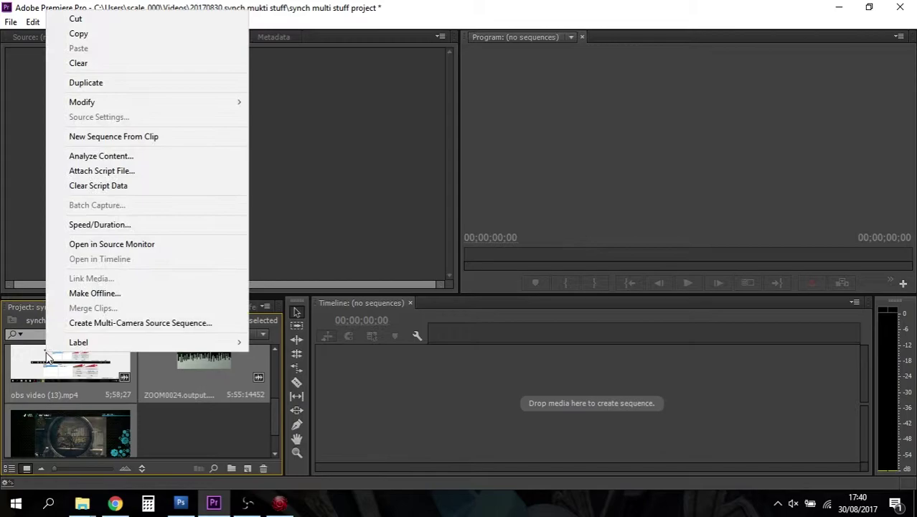
Create a multi-camera source sequence from the three clips, synced on Audio.
left_click(92, 324)
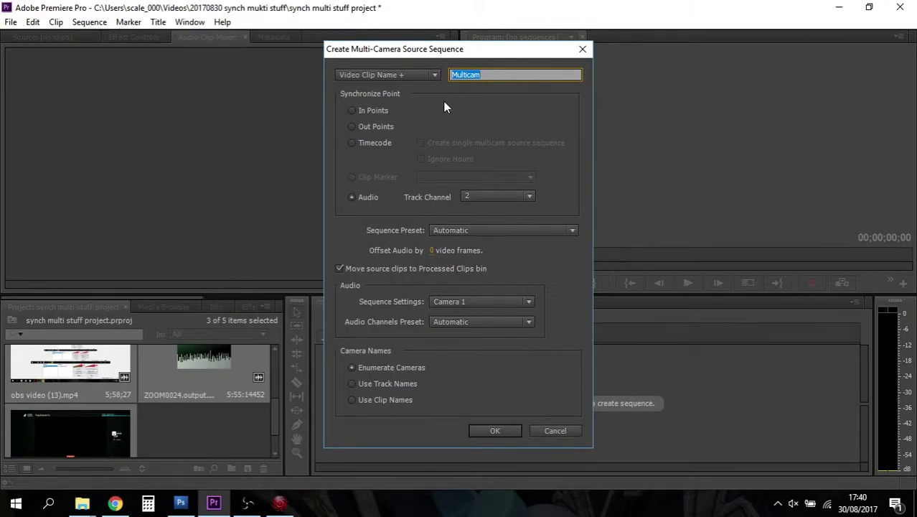
left_click(500, 430)
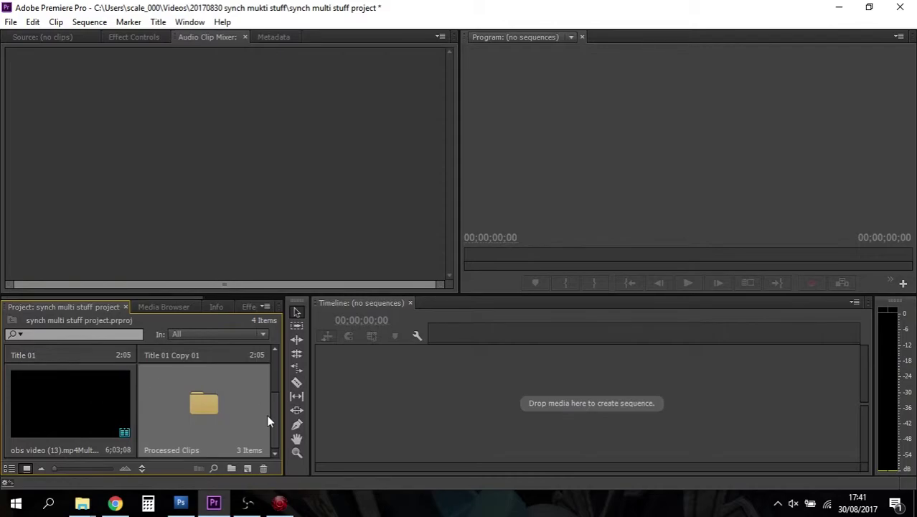
Drop the multicam clip into a new timeline sequence, preview its start, and select it.
double_click(214, 408)
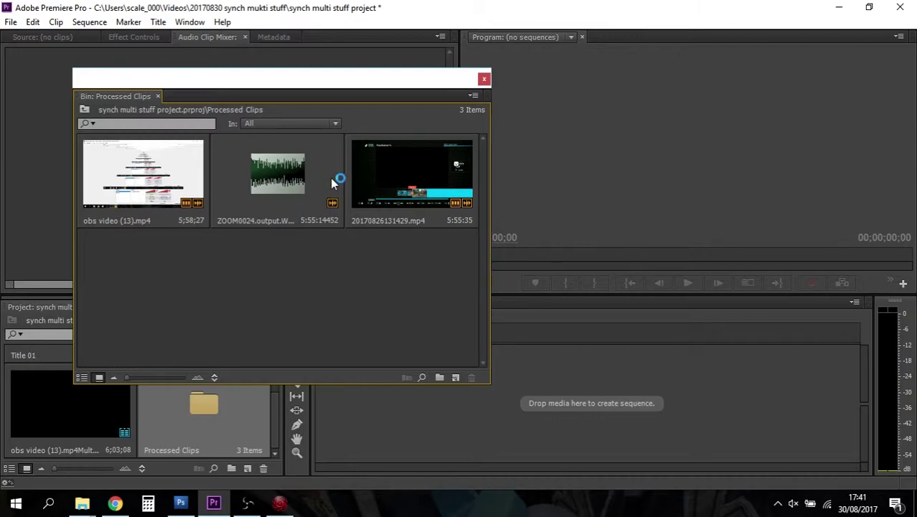
left_click(485, 78)
left_click_drag(69, 398, 363, 402)
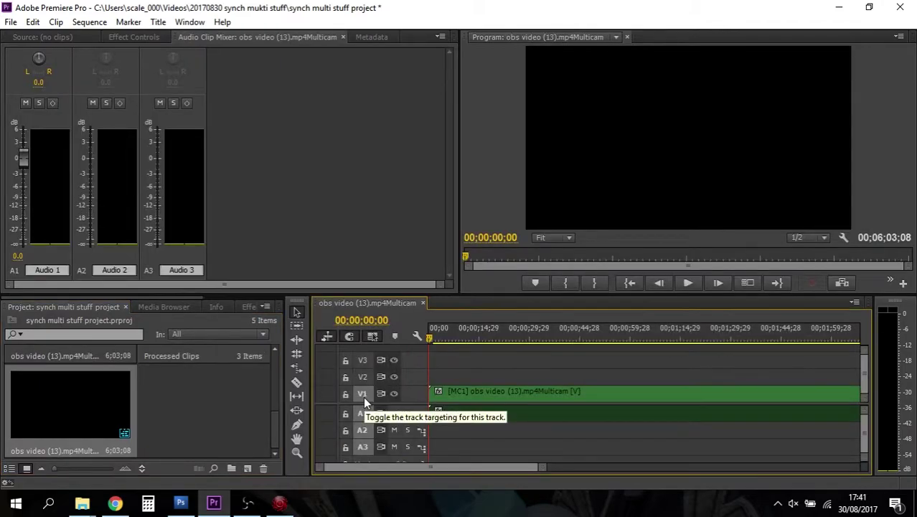
left_click(429, 337)
left_click_drag(429, 337, 461, 338)
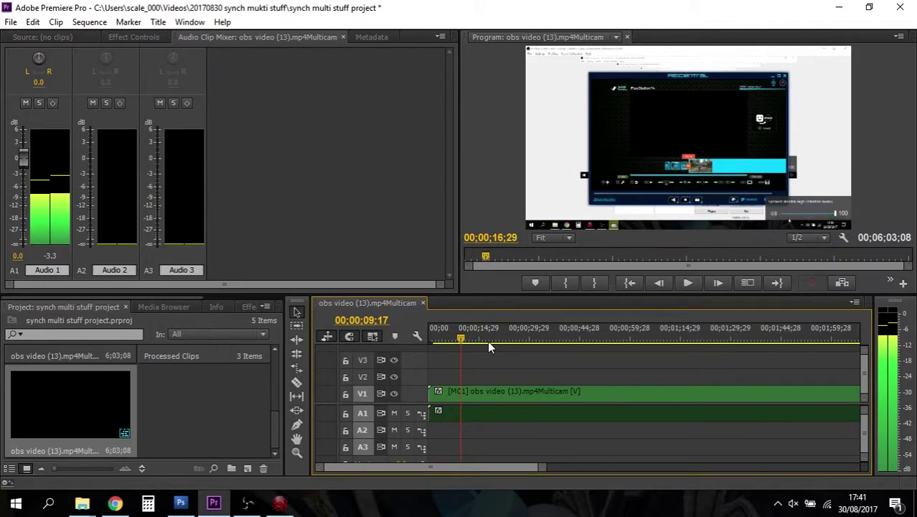
key("Home")
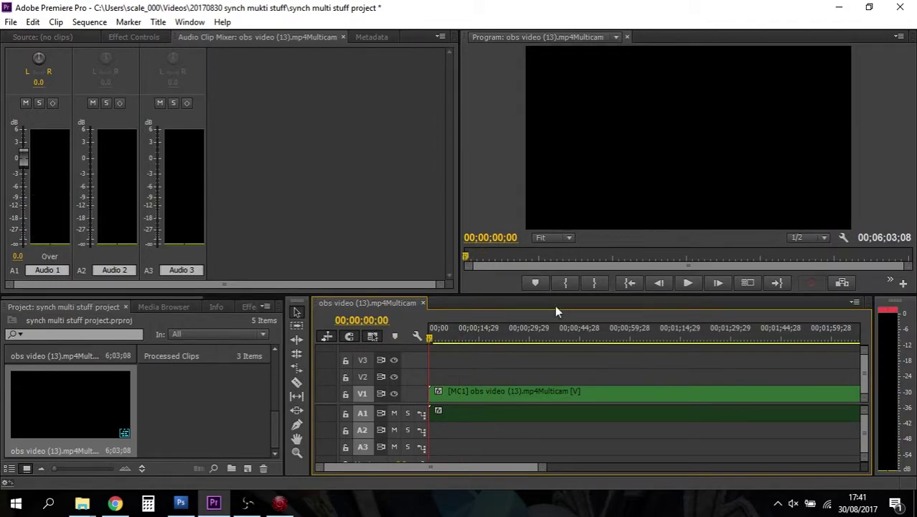
left_click(539, 411)
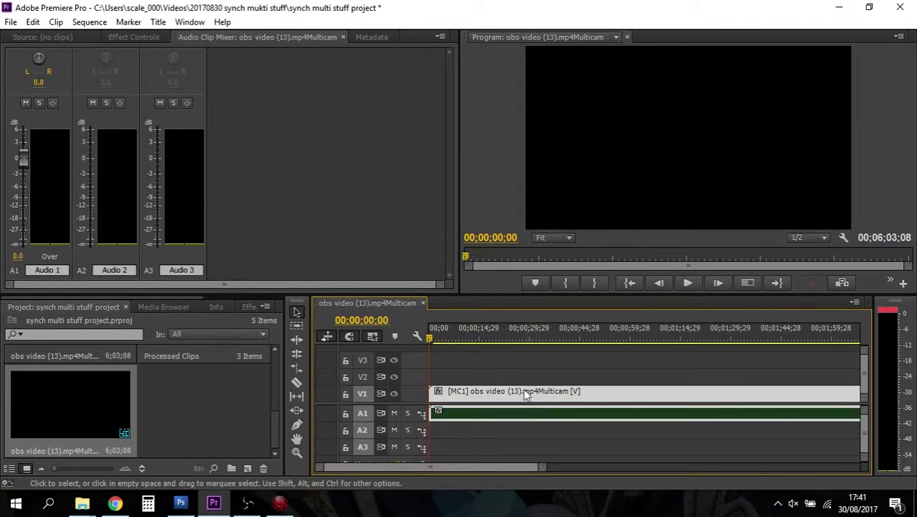
Show all three camera angles and play the sequence from about 22 seconds.
left_click(748, 285)
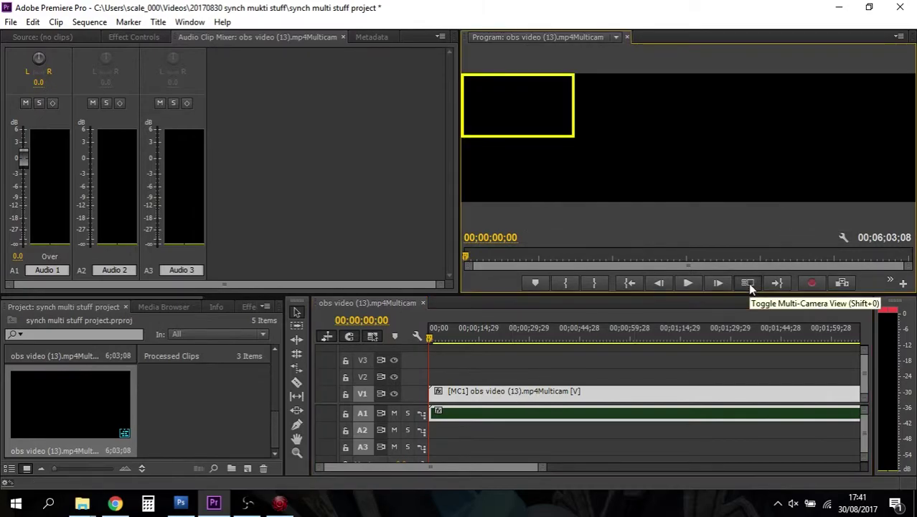
left_click_drag(431, 339, 500, 343)
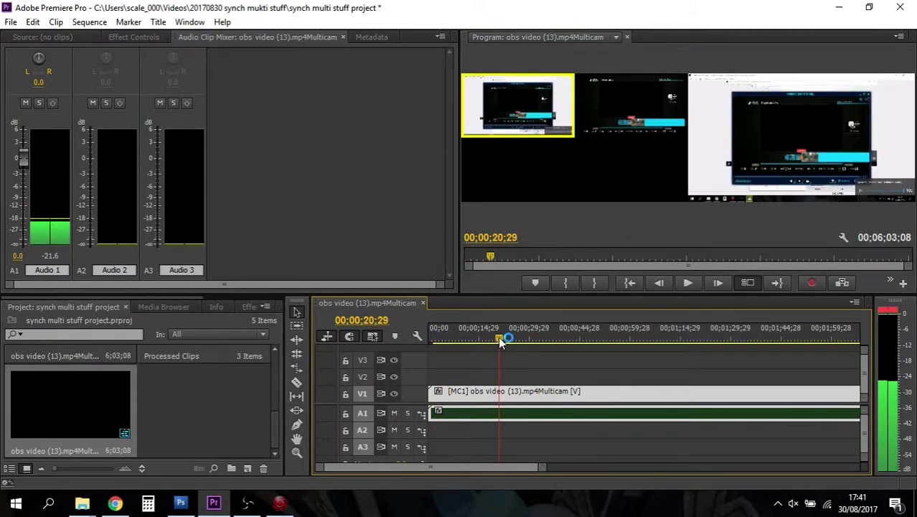
left_click_drag(500, 338, 506, 337)
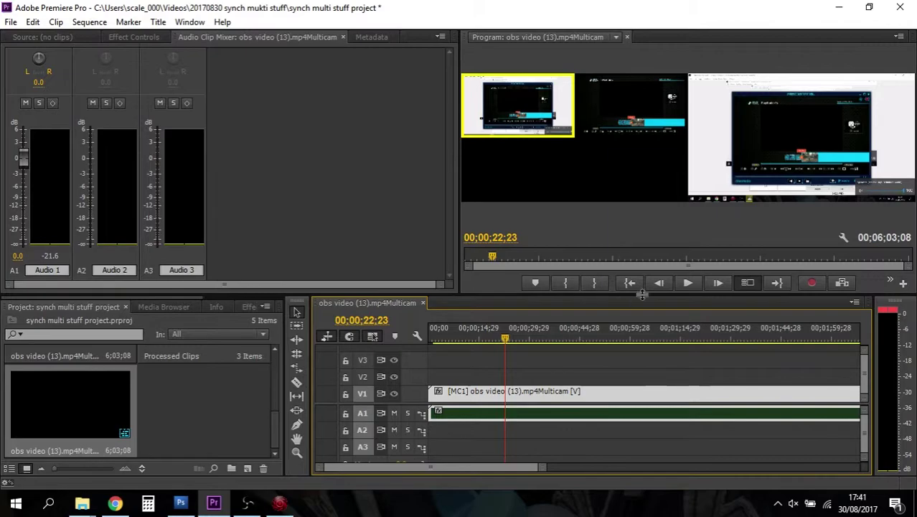
left_click(686, 284)
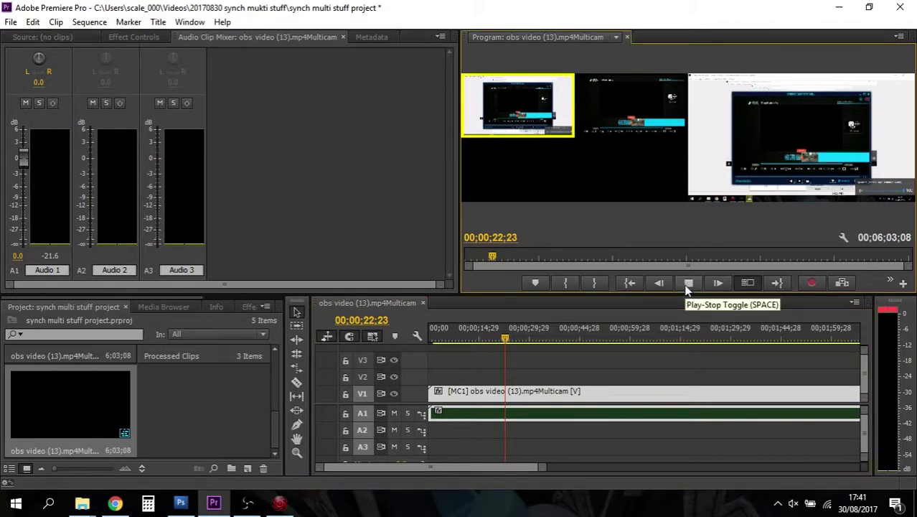
Record live multicam cuts on V1 alternating camera 2, camera 1, then camera 2 through about 46 seconds.
left_click(686, 285)
left_click(629, 101)
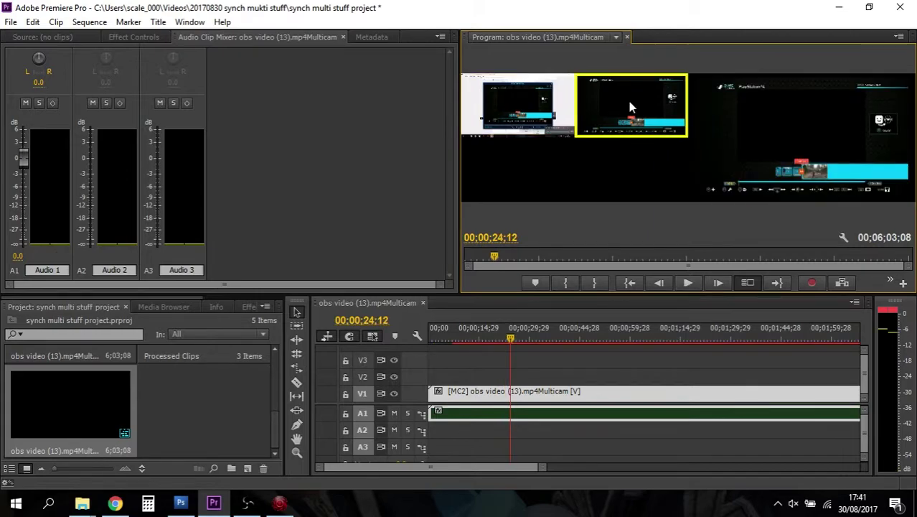
left_click(688, 284)
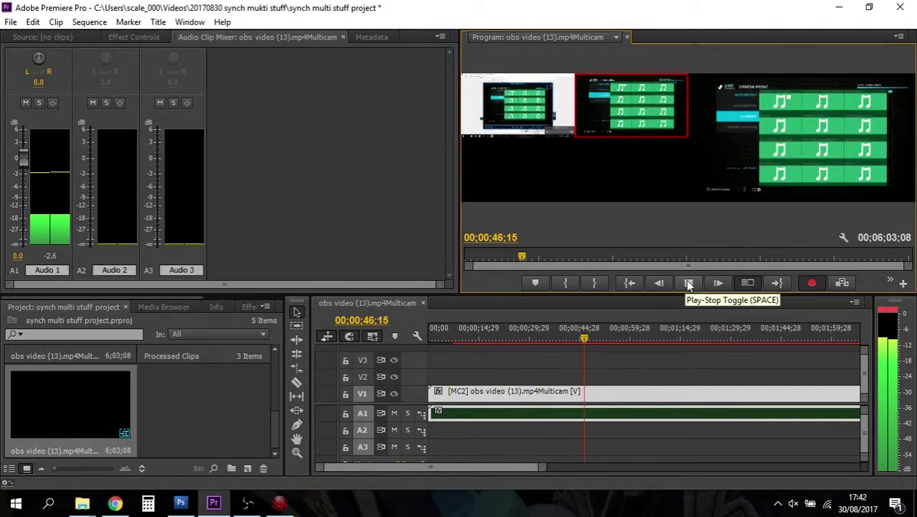
left_click(687, 282)
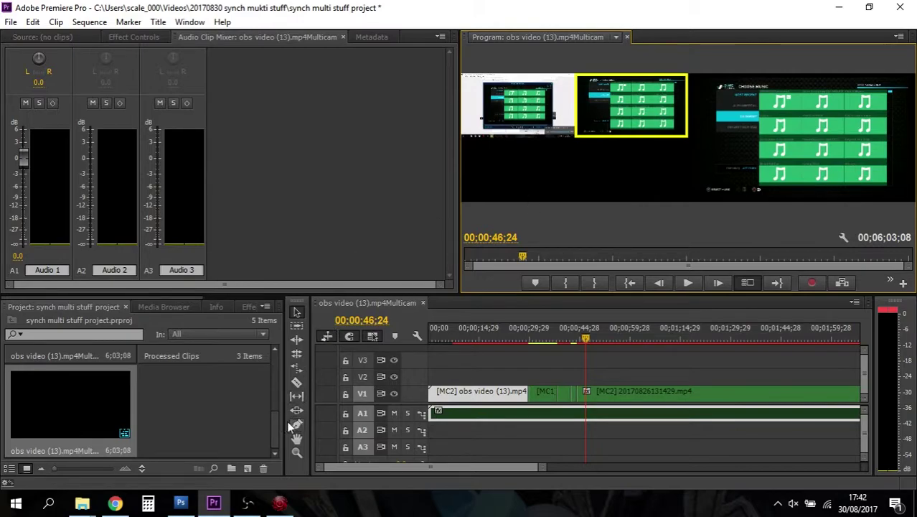
scroll(272, 426, "up", 1)
scroll(271, 423, "up", 1)
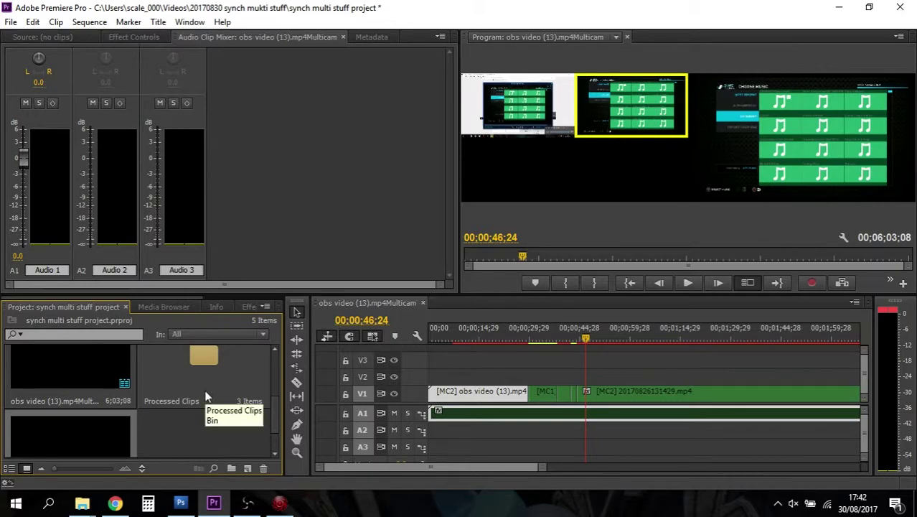